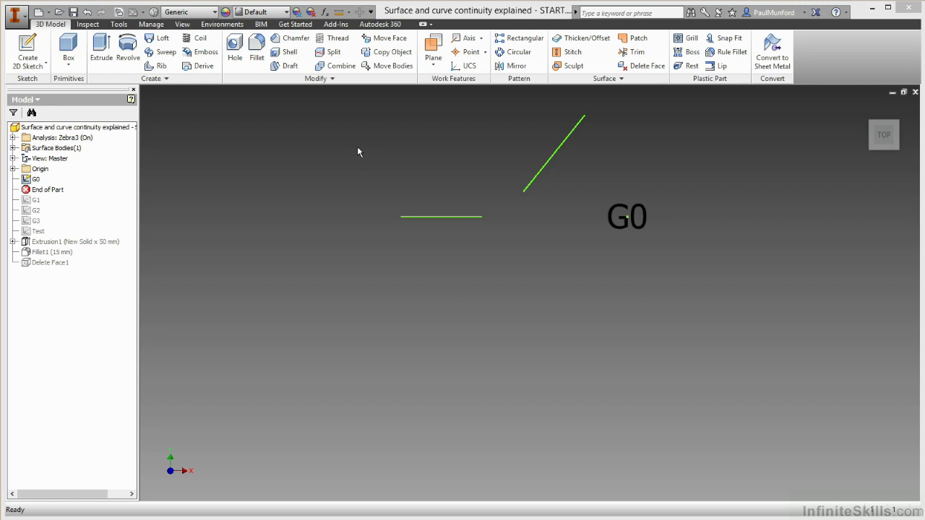
# - In sketch G0, make the diagonal line's lower end coincident with the horizontal line's right end, then finish the sketch
pyautogui.click(466, 216)
pyautogui.click(524, 206)
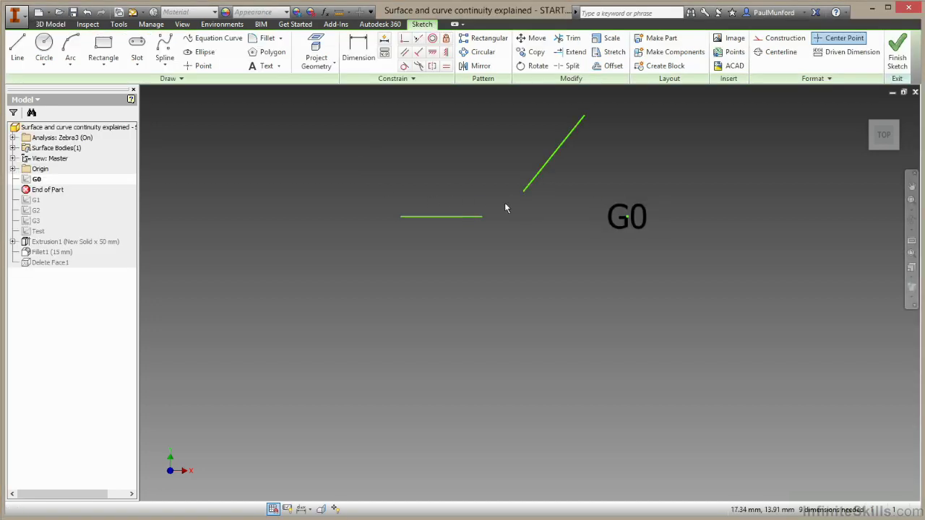
pyautogui.click(405, 40)
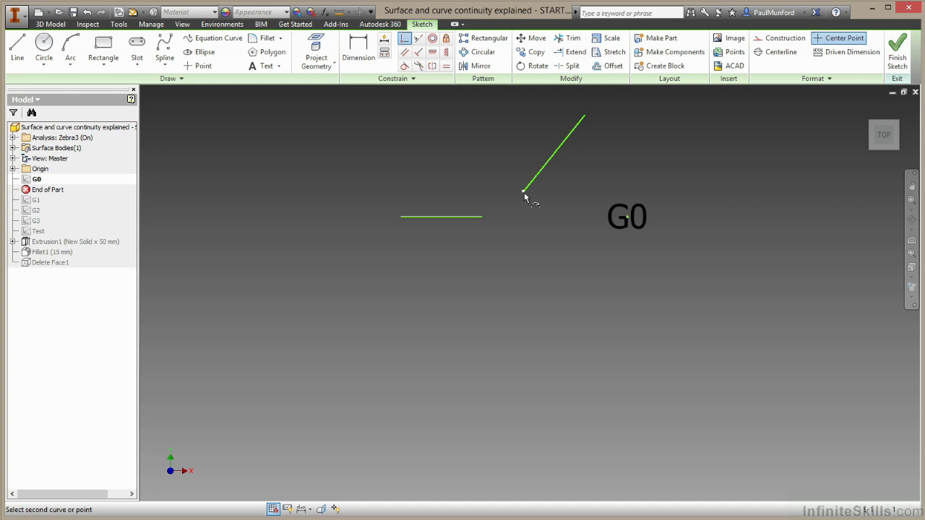
pyautogui.click(482, 218)
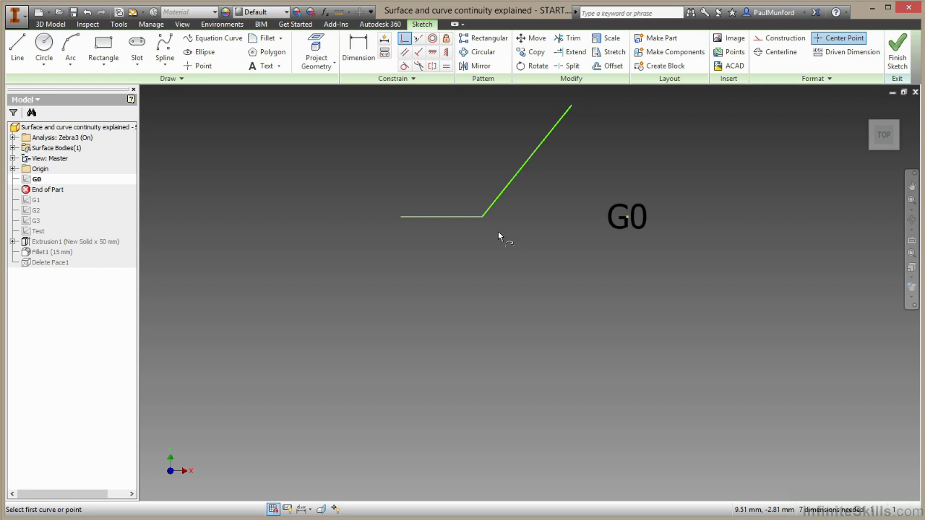
pyautogui.rightClick(498, 232)
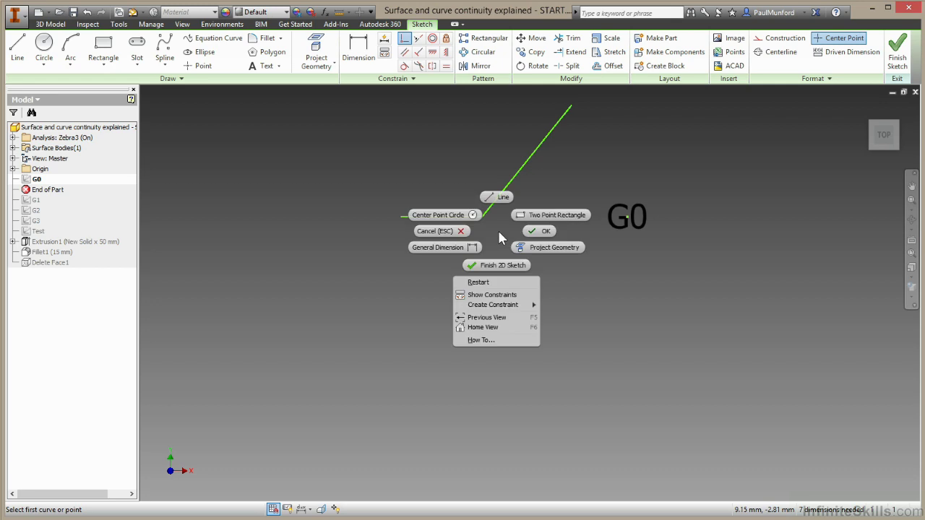
pyautogui.click(536, 233)
pyautogui.click(897, 52)
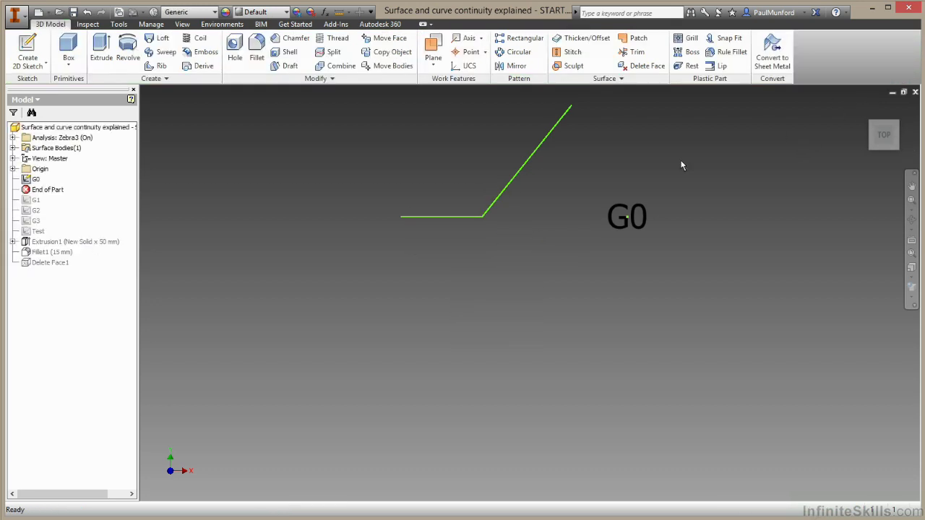
# - Move the End of Part marker below G1 to reveal its straight line and tangent curves
pyautogui.moveTo(51, 190); pyautogui.dragTo(62, 206)
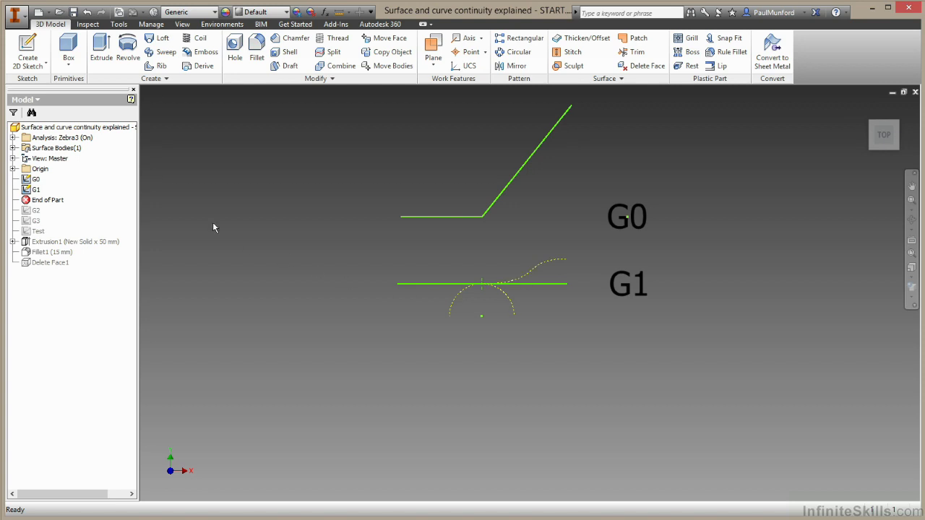
# - Move the End of Part marker below G2 to reveal the arc and S-curve
pyautogui.moveTo(72, 200); pyautogui.dragTo(60, 211)
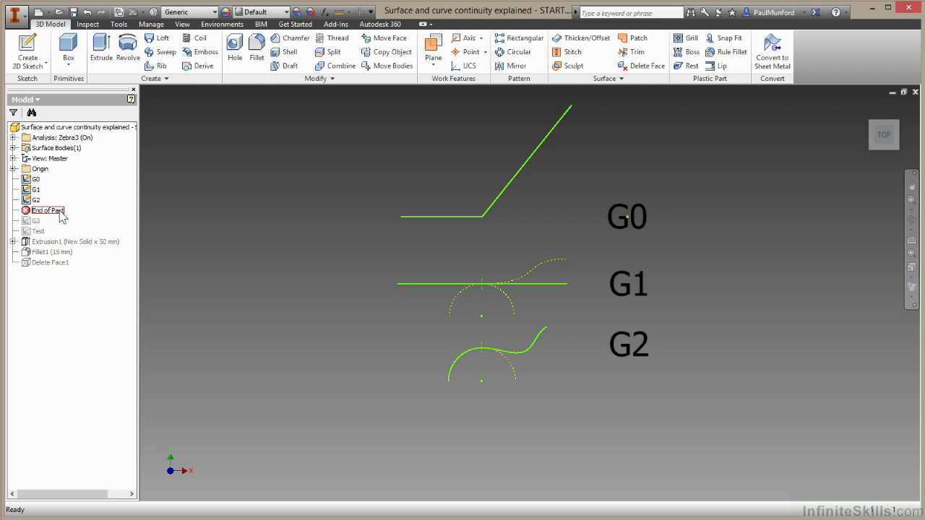
# - Move the End of Part marker below G3 to reveal its smooth sweeping curve
pyautogui.moveTo(58, 211); pyautogui.dragTo(63, 226)
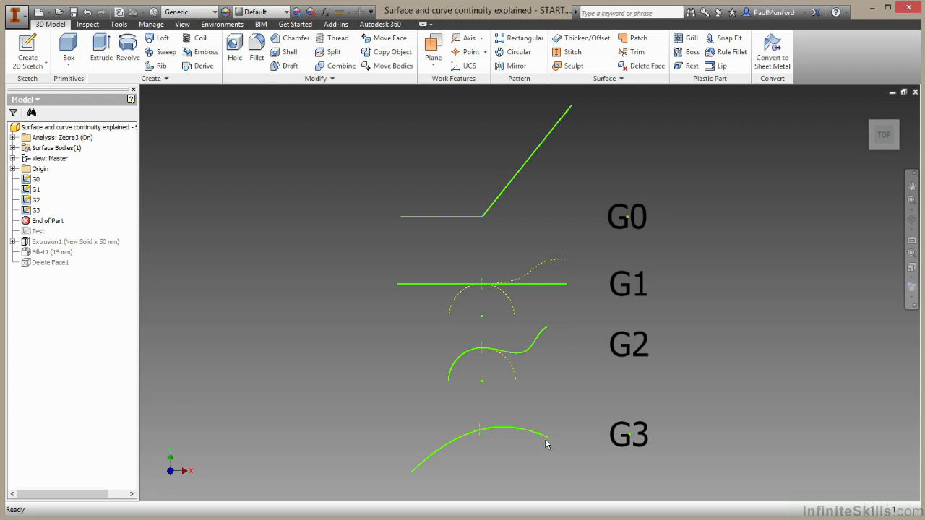
# - Turn on Display Curvature for the G2 arc and S-shaped curve
pyautogui.click(457, 368)
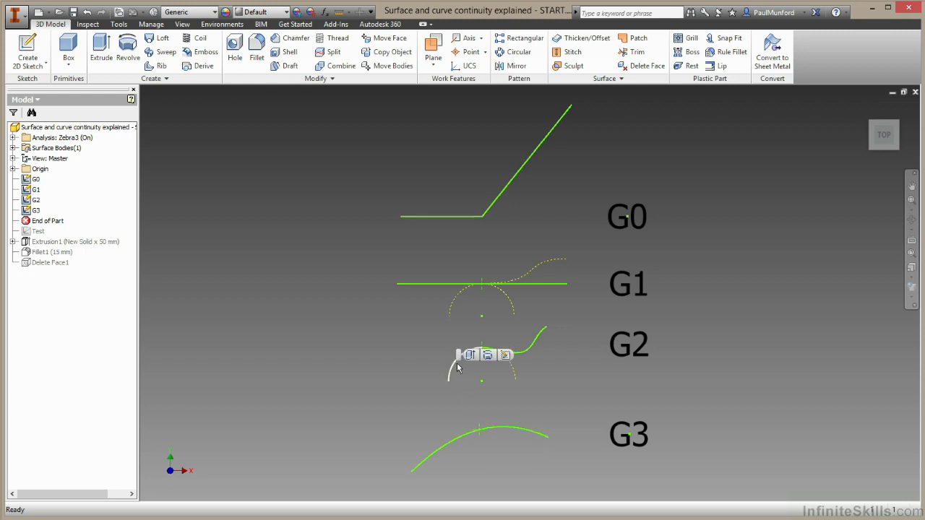
pyautogui.rightClick(528, 354)
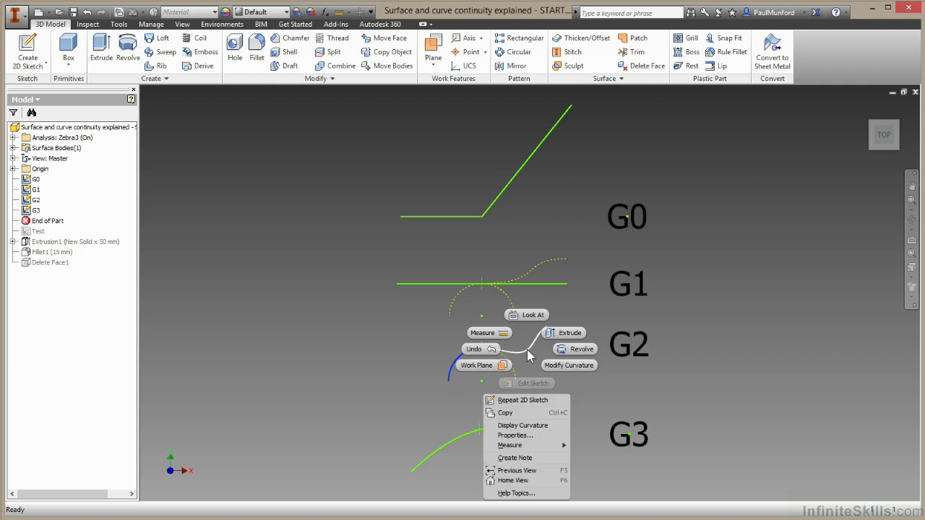
pyautogui.click(537, 425)
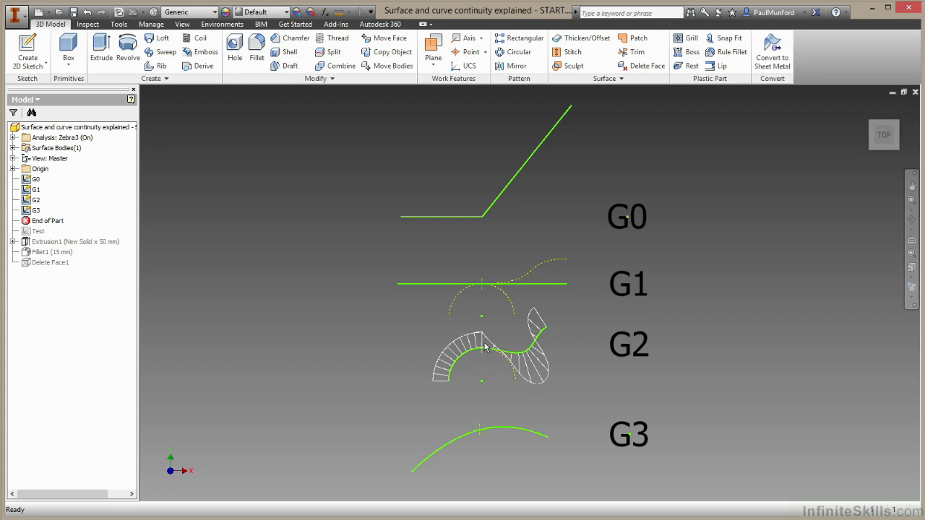
# - Turn on Display Curvature for the G3 curve segments
pyautogui.click(444, 451)
pyautogui.rightClick(524, 433)
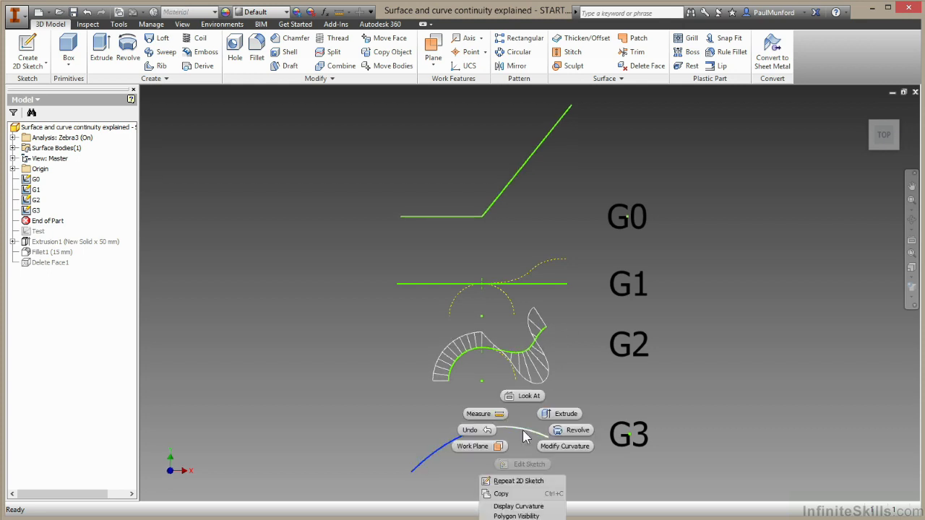
pyautogui.click(546, 510)
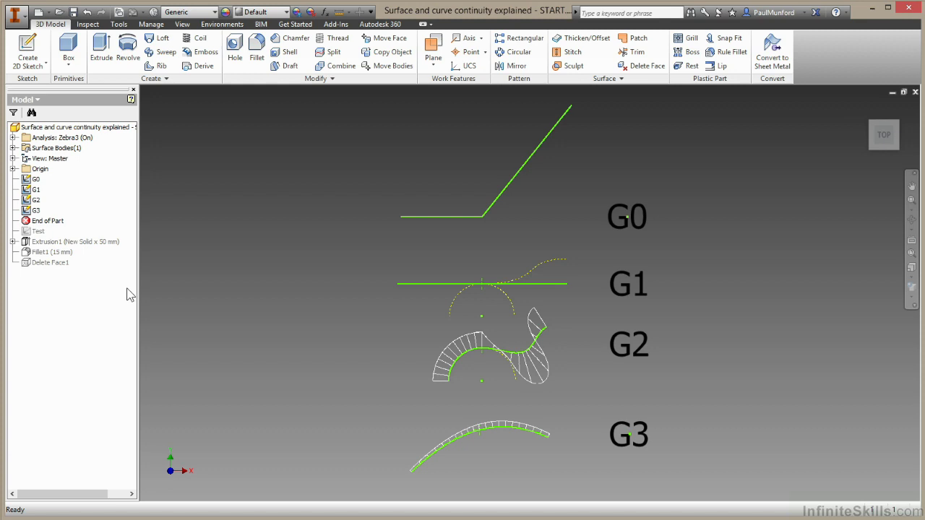
# - Hide sketches G0, G1, G2 and G3
pyautogui.click(35, 180)
pyautogui.keyDown('ctrl'); pyautogui.click(35, 189); pyautogui.keyUp('ctrl')
pyautogui.keyDown('ctrl'); pyautogui.click(36, 200); pyautogui.keyUp('ctrl')
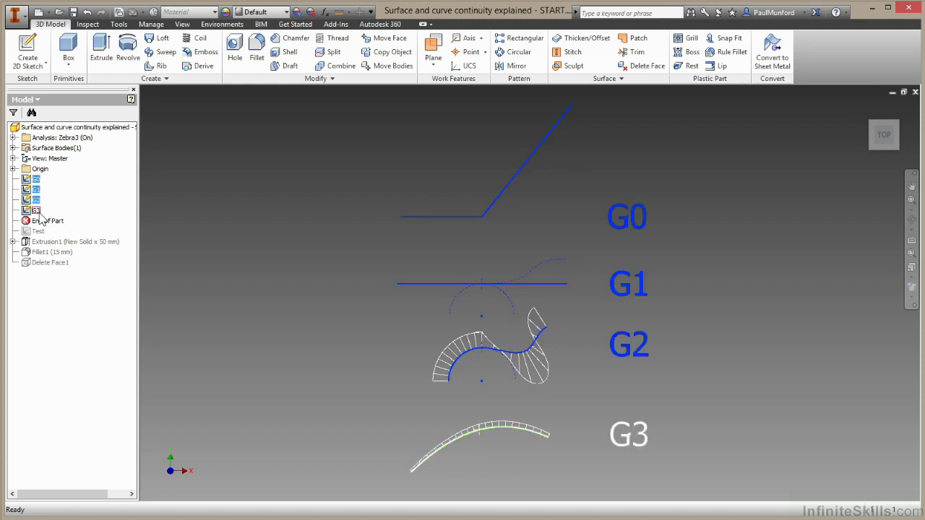
pyautogui.keyDown('ctrl'); pyautogui.click(36, 211); pyautogui.keyUp('ctrl')
pyautogui.rightClick(36, 210)
pyautogui.click(67, 278)
# - Roll the End of Part below the Test sketch and zoom in on its two curves
pyautogui.moveTo(48, 221); pyautogui.dragTo(61, 233)
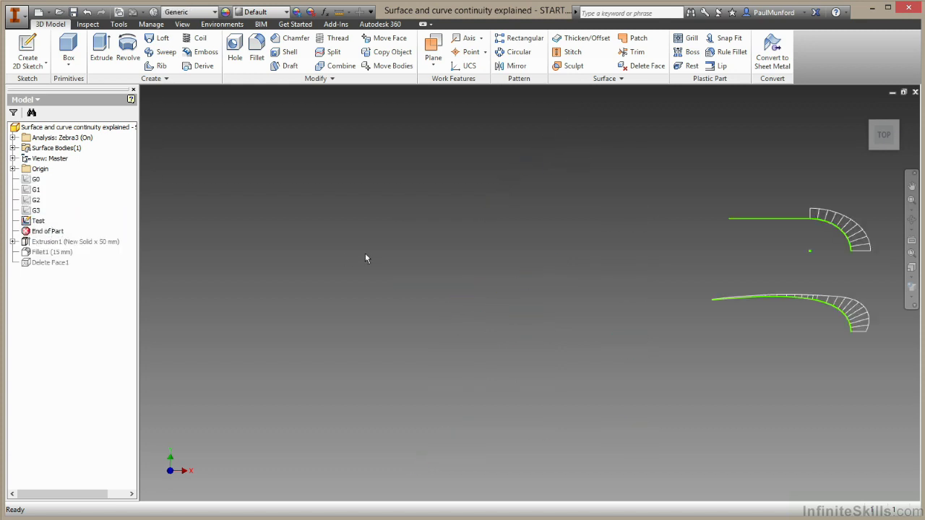
pyautogui.moveTo(427, 253); pyautogui.dragTo(164, 274, button='middle')
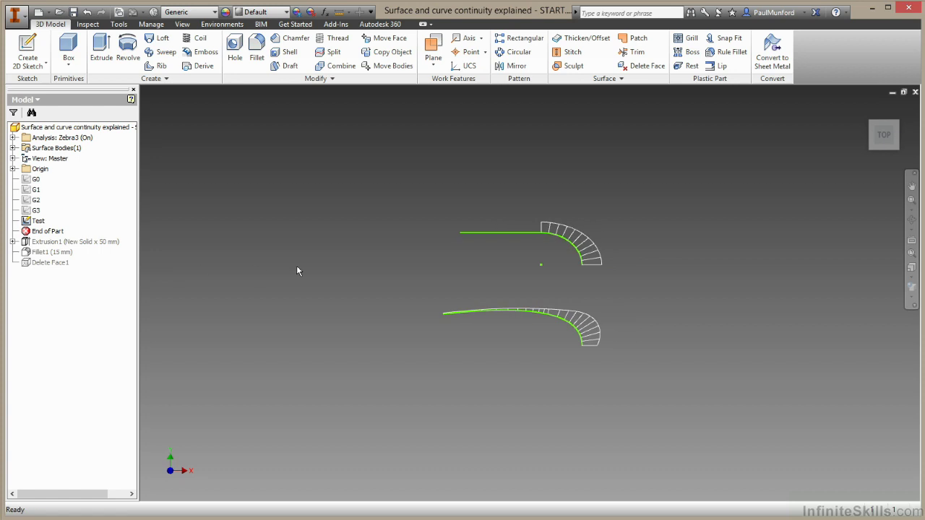
pyautogui.scroll(-5, 296, 265)
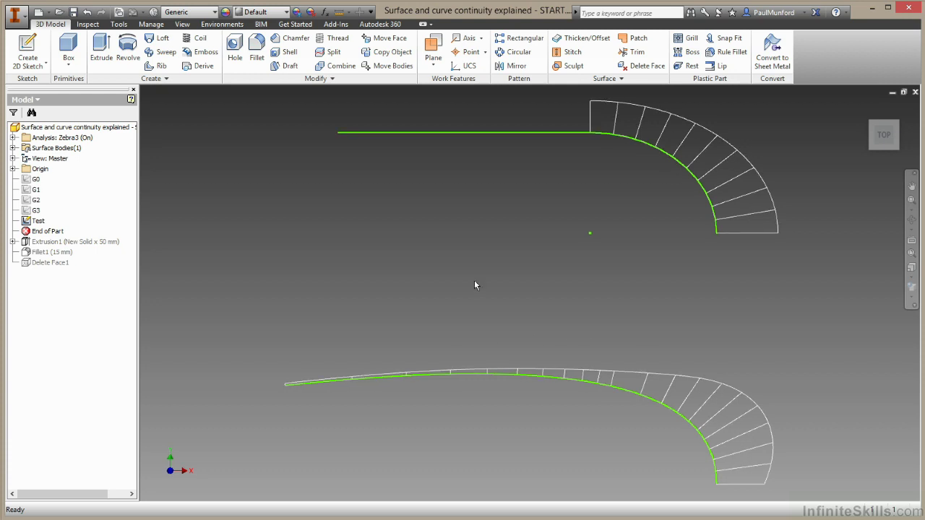
pyautogui.scroll(-3, 474, 280)
# - In an angled 3D view, extrude the upper Test curve 50 mm as a surface
pyautogui.press('F6')
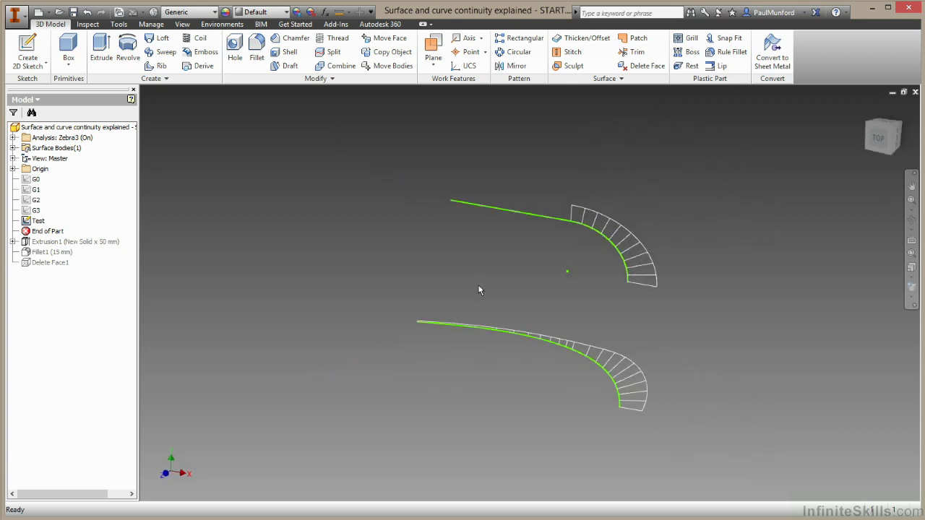
pyautogui.click(101, 50)
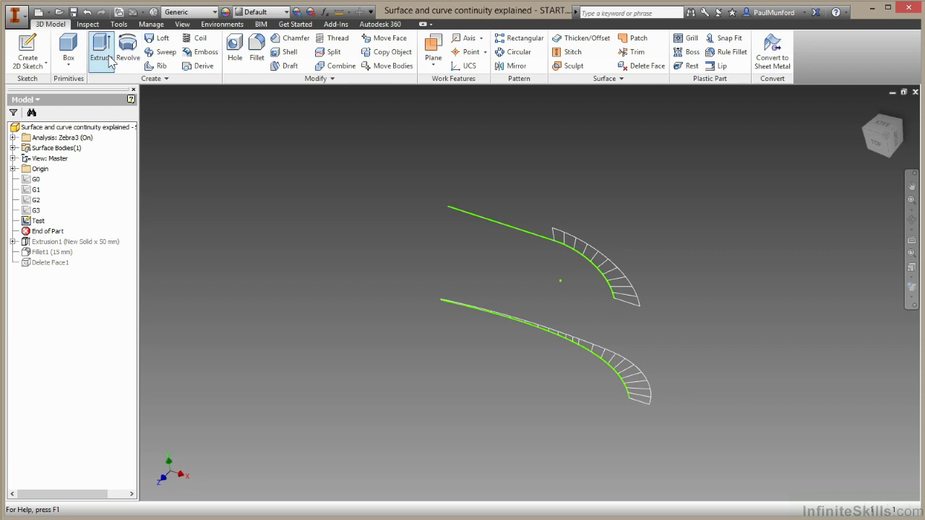
pyautogui.click(473, 217)
pyautogui.click(256, 227)
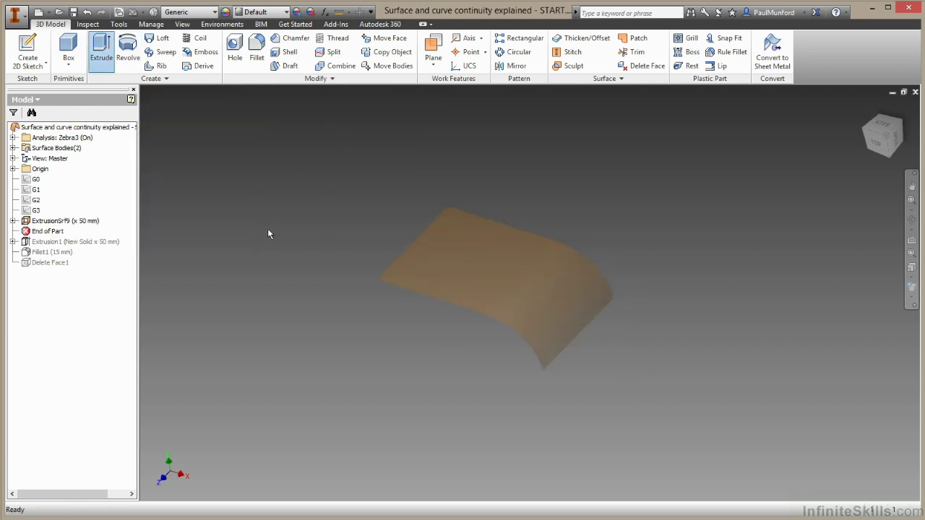
# - Share the Test sketch, then extrude the lower curve 50 mm as a surface
pyautogui.click(12, 220)
pyautogui.rightClick(54, 231)
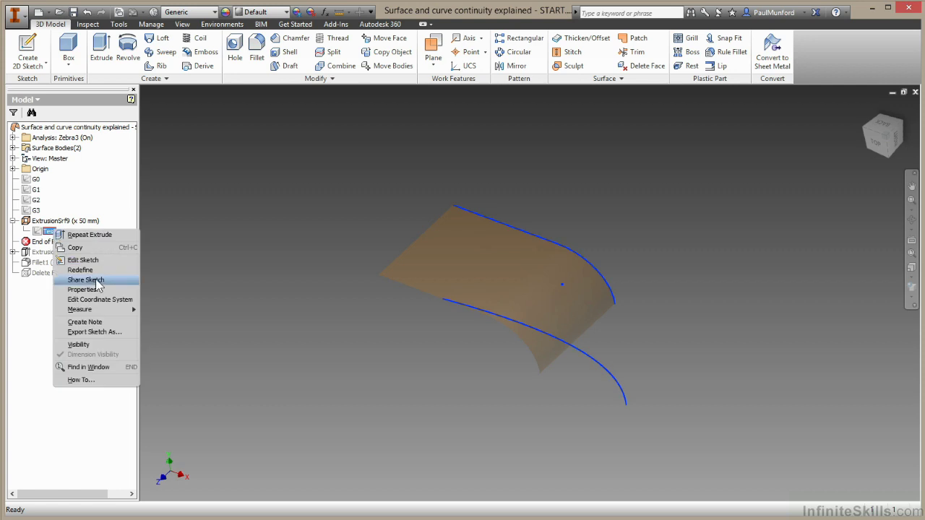
pyautogui.click(95, 279)
pyautogui.click(103, 58)
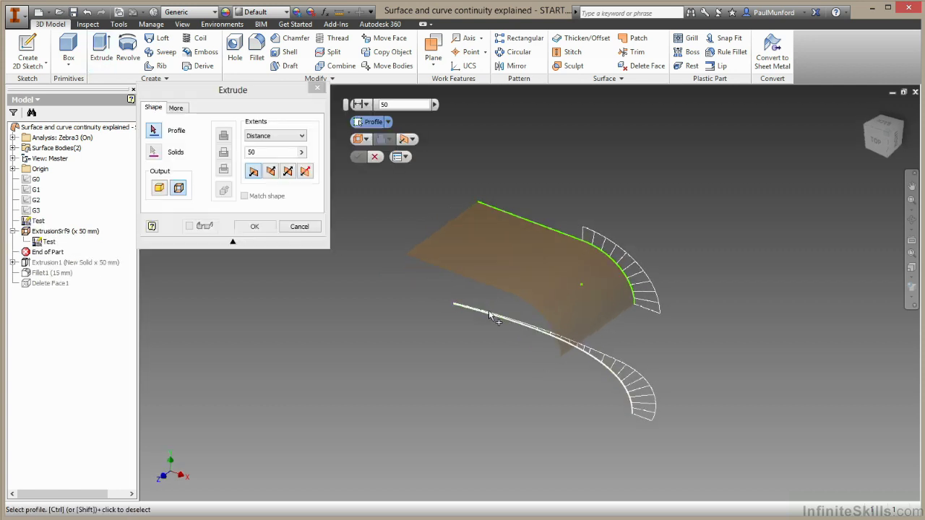
pyautogui.click(496, 318)
pyautogui.click(255, 226)
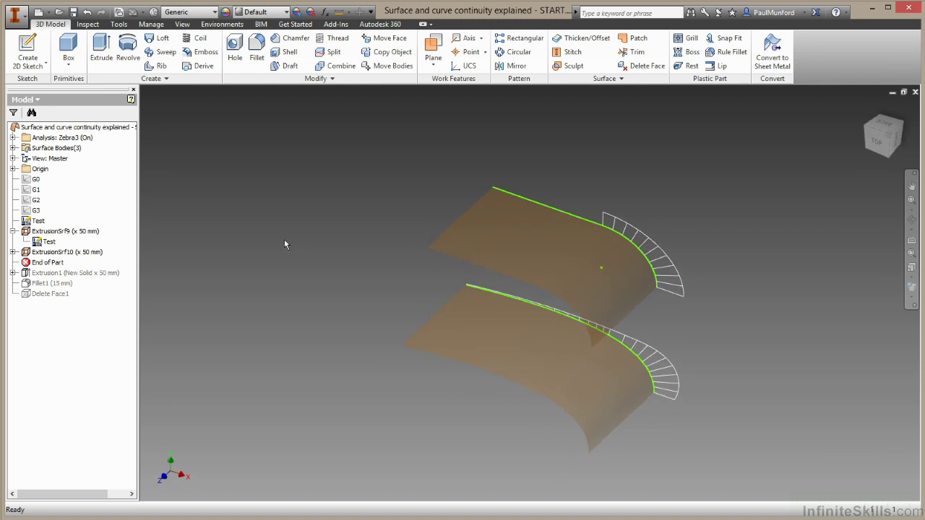
# - Apply Zebra analysis to both extruded surfaces
pyautogui.click(90, 25)
pyautogui.click(149, 49)
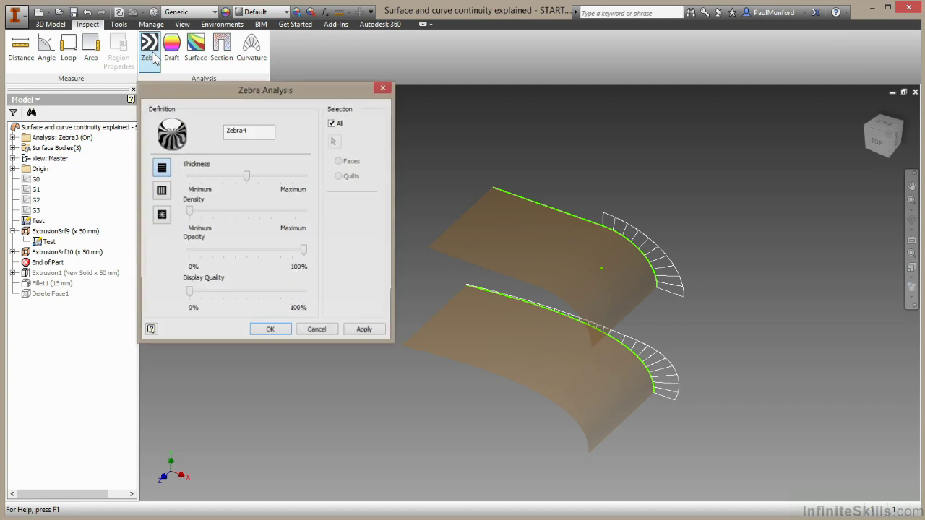
pyautogui.click(271, 331)
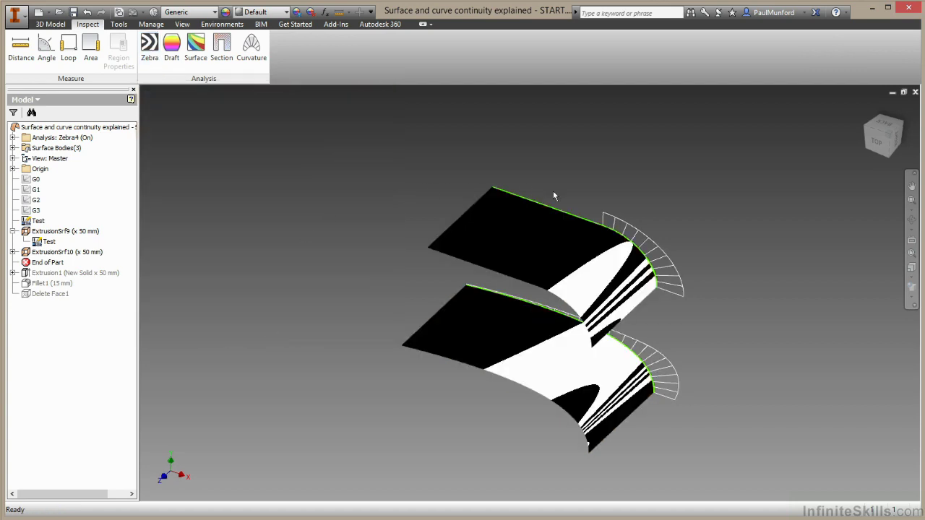
pyautogui.click(602, 228)
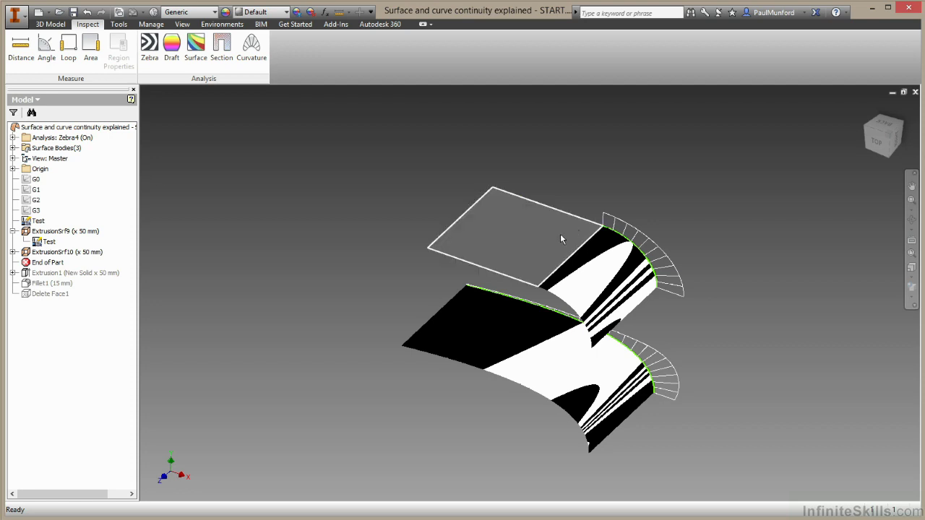
# - Orbit the striped surfaces to compare stripe breaks at the upper and lower junctions
pyautogui.keyDown('shift'); pyautogui.moveTo(561, 233); pyautogui.dragTo(573, 271, button='middle'); pyautogui.keyUp('shift')
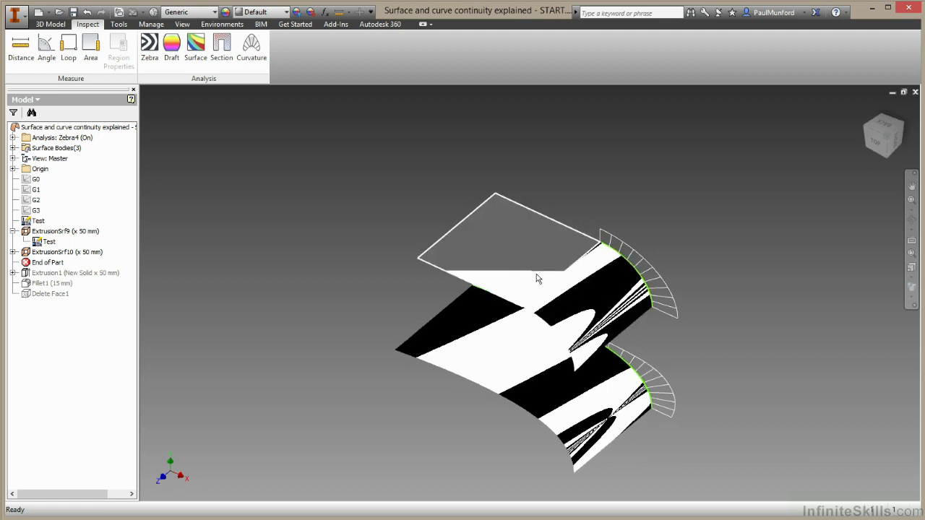
pyautogui.scroll(-1, 536, 278)
pyautogui.keyDown('shift'); pyautogui.moveTo(536, 278); pyautogui.dragTo(605, 349, button='middle'); pyautogui.keyUp('shift')
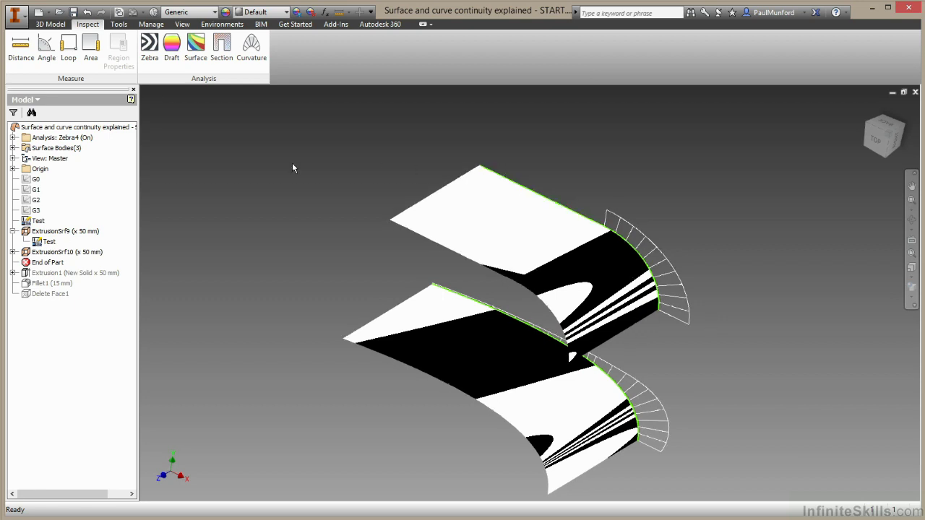
# - Hide both ExtrusionSrf surfaces and the Test sketch
pyautogui.click(50, 231)
pyautogui.keyDown('ctrl'); pyautogui.click(65, 252); pyautogui.keyUp('ctrl')
pyautogui.rightClick(65, 252)
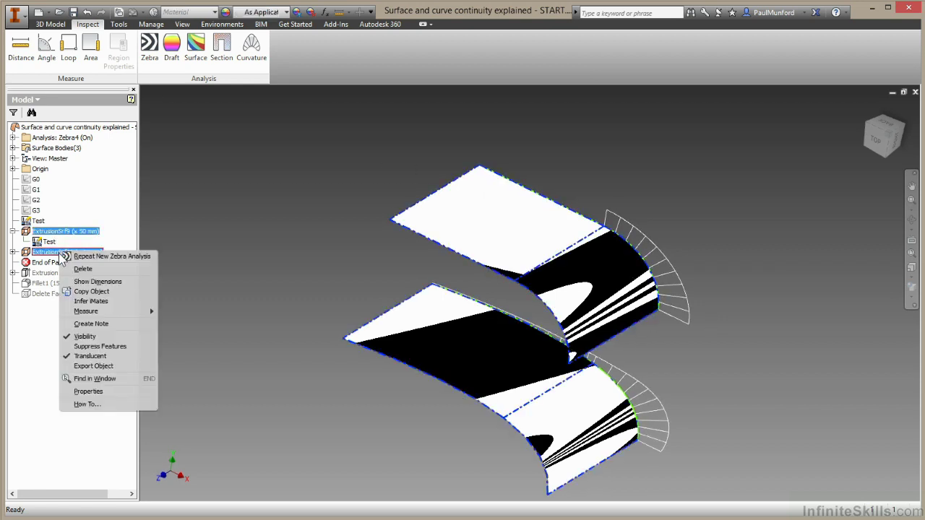
pyautogui.click(108, 340)
pyautogui.rightClick(30, 223)
pyautogui.click(45, 322)
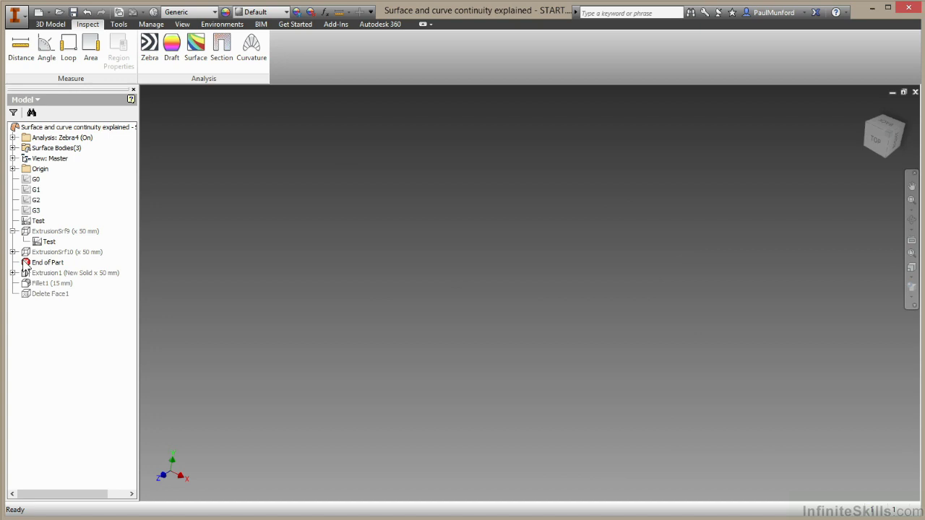
# - Move End of Part to the bottom, showing the filleted 50 mm cube in isometric view
pyautogui.moveTo(45, 263); pyautogui.dragTo(41, 301)
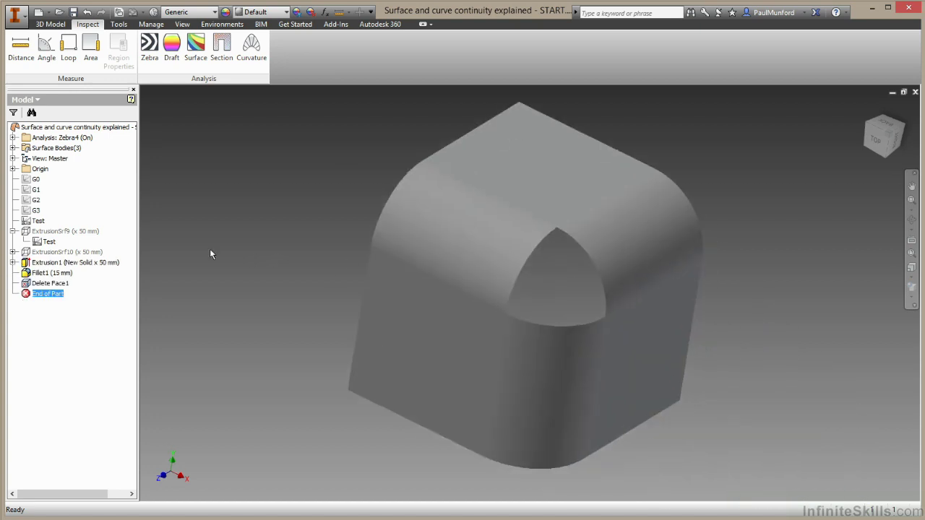
pyautogui.click(894, 142)
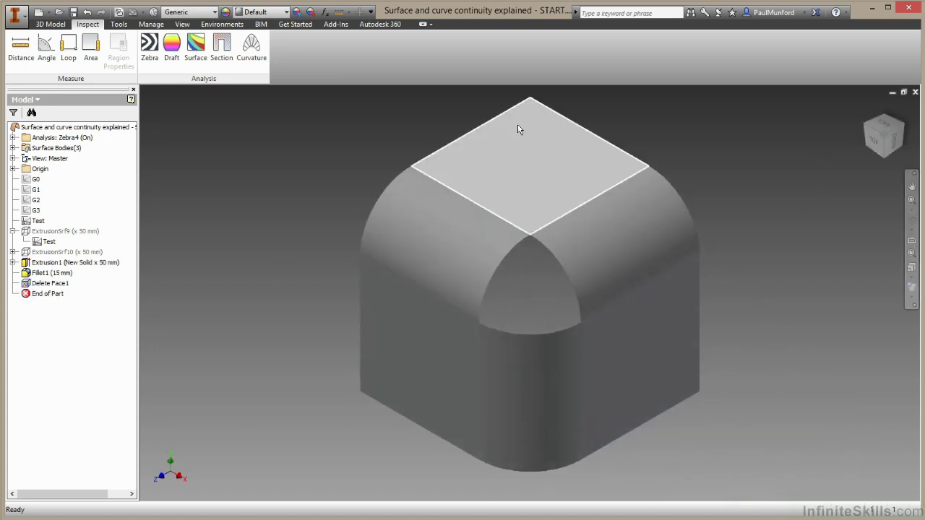
pyautogui.click(50, 24)
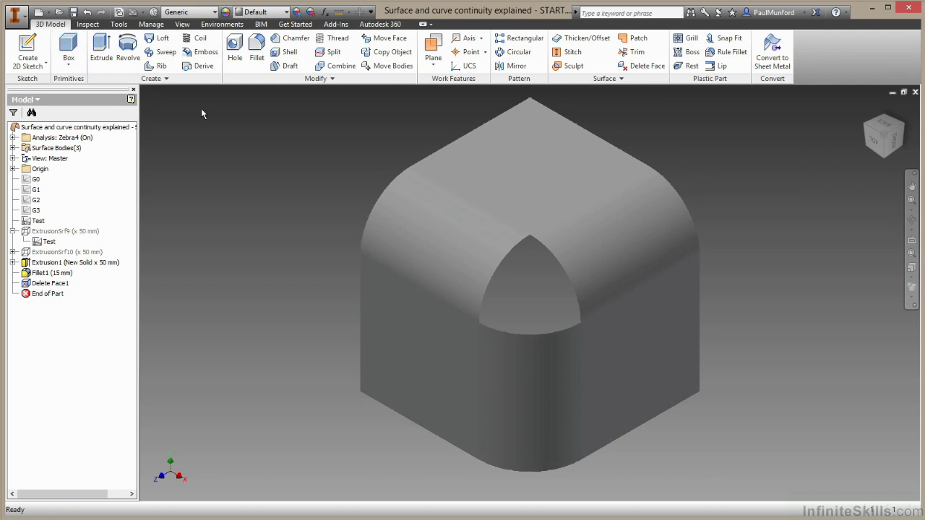
# - Create a boundary patch on the three open-corner edges with Smooth (G2) continuity
pyautogui.click(643, 39)
pyautogui.click(539, 243)
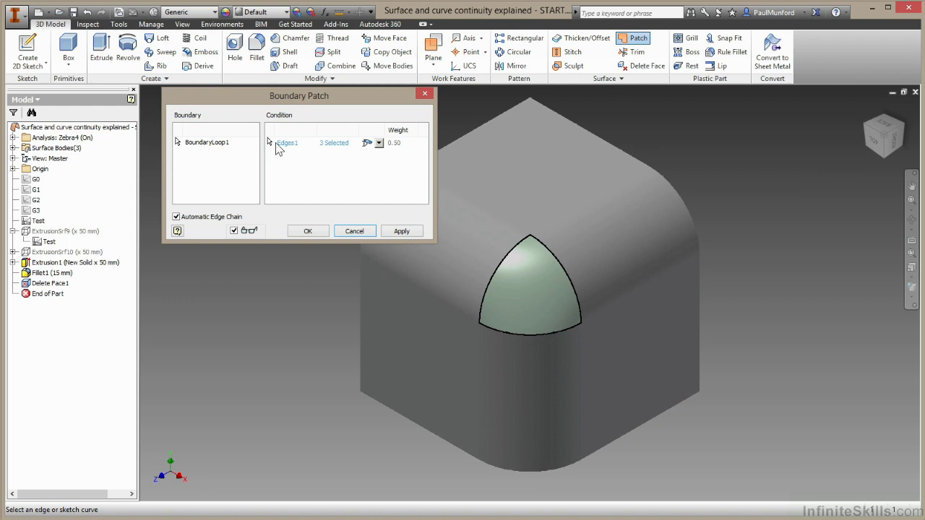
pyautogui.click(379, 143)
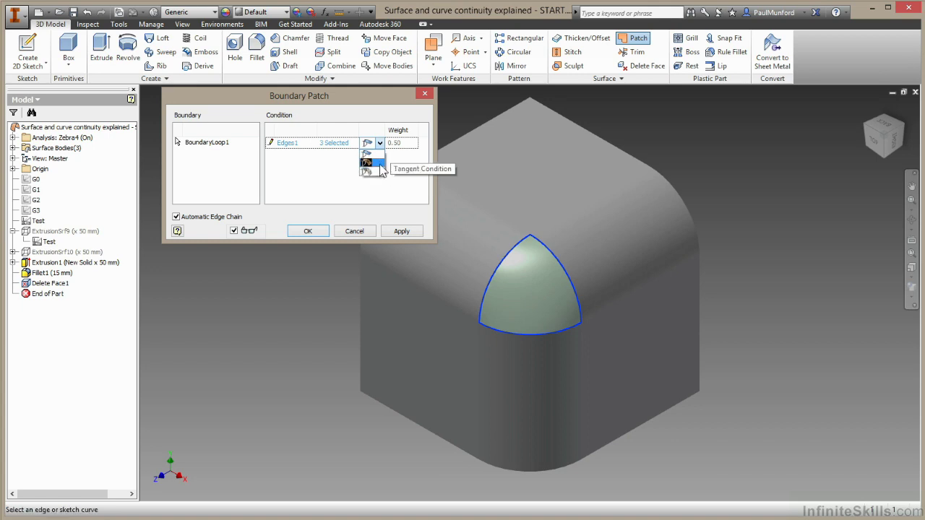
pyautogui.click(372, 172)
pyautogui.click(308, 232)
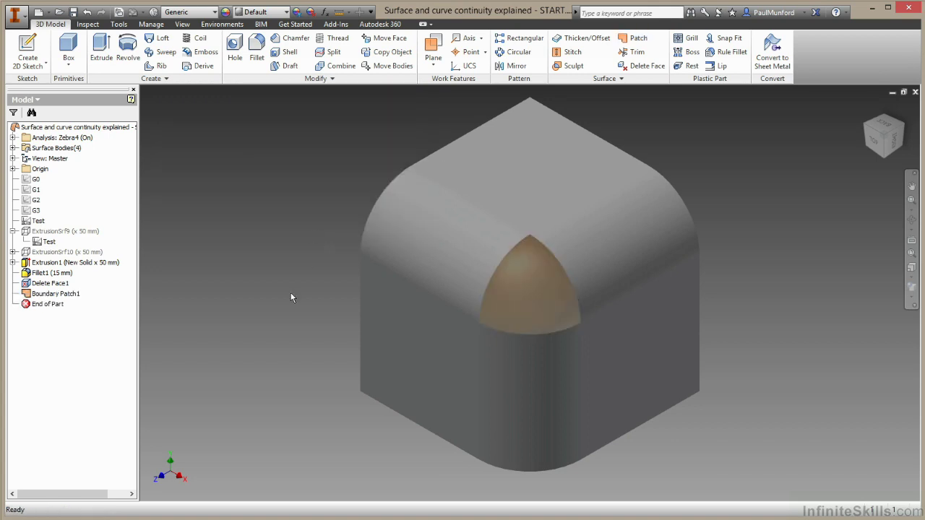